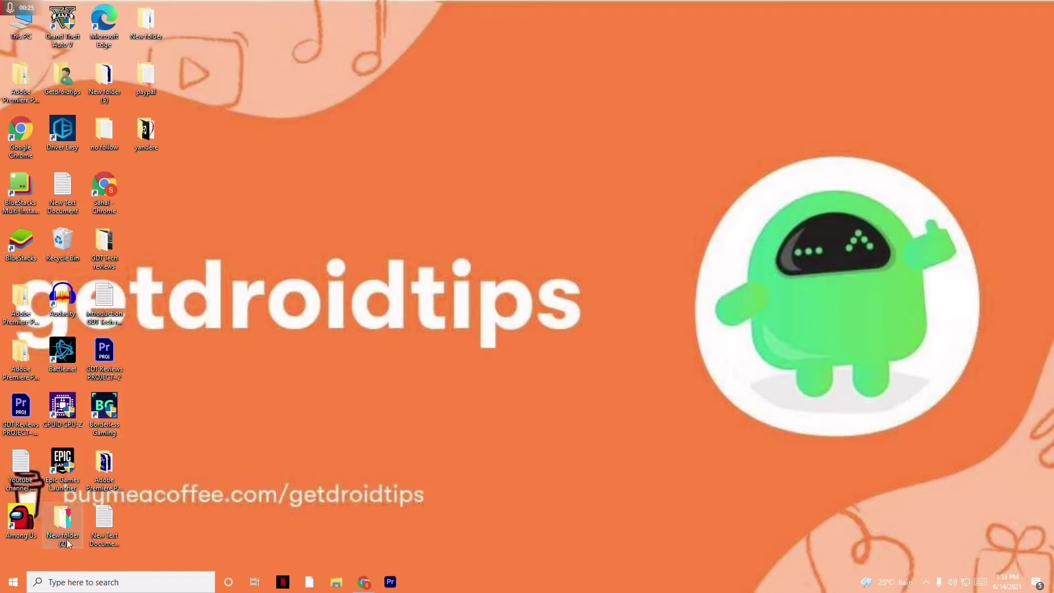
- Open the Among Us shortcut's Properties and browse its Security, Details, General and Previous Versions tabs
right_click(31, 533)
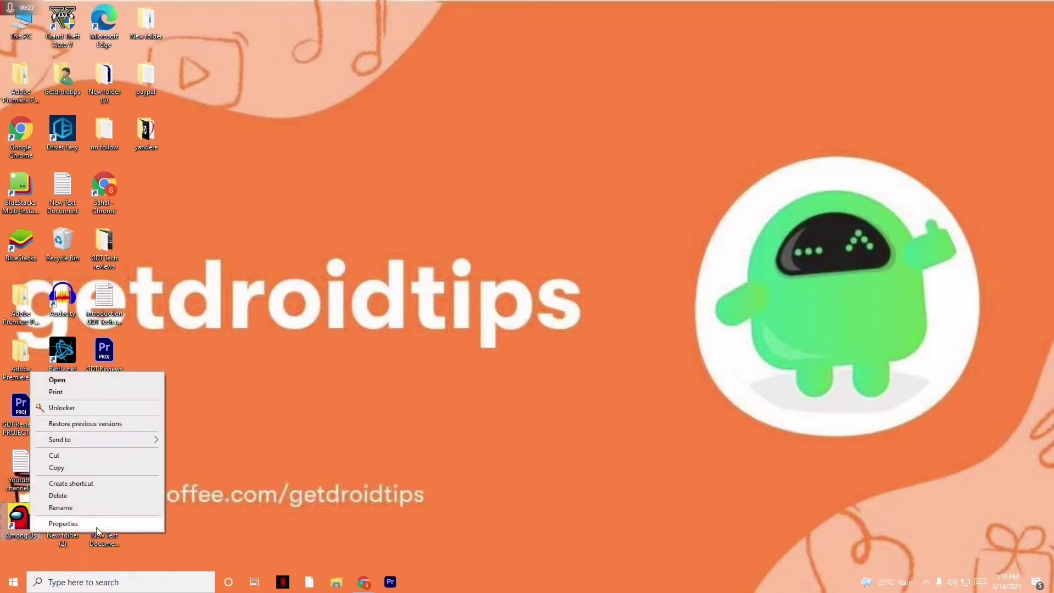
left_click(63, 523)
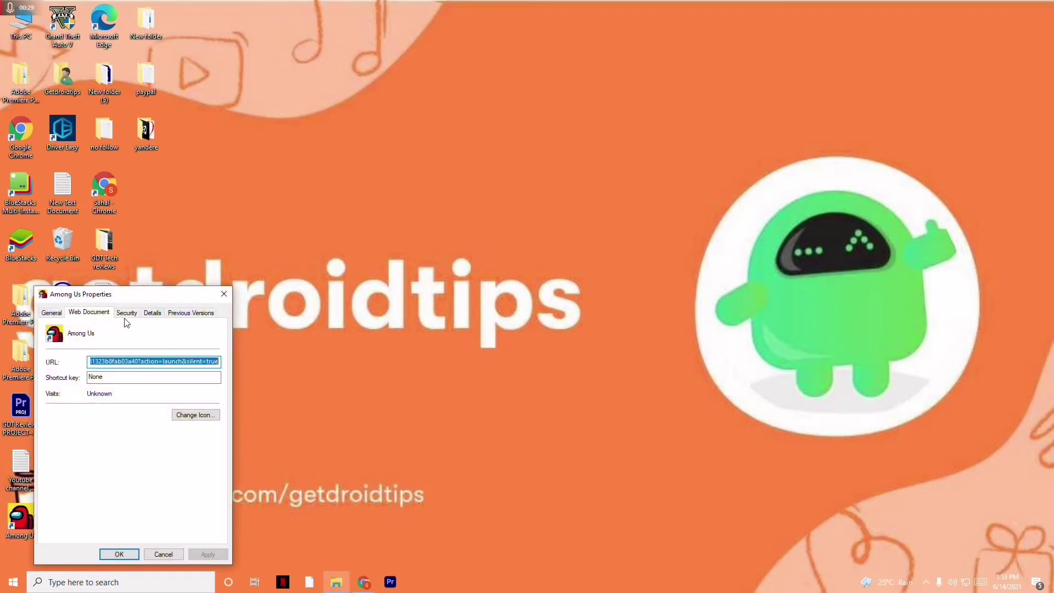
left_click(127, 314)
left_click(152, 314)
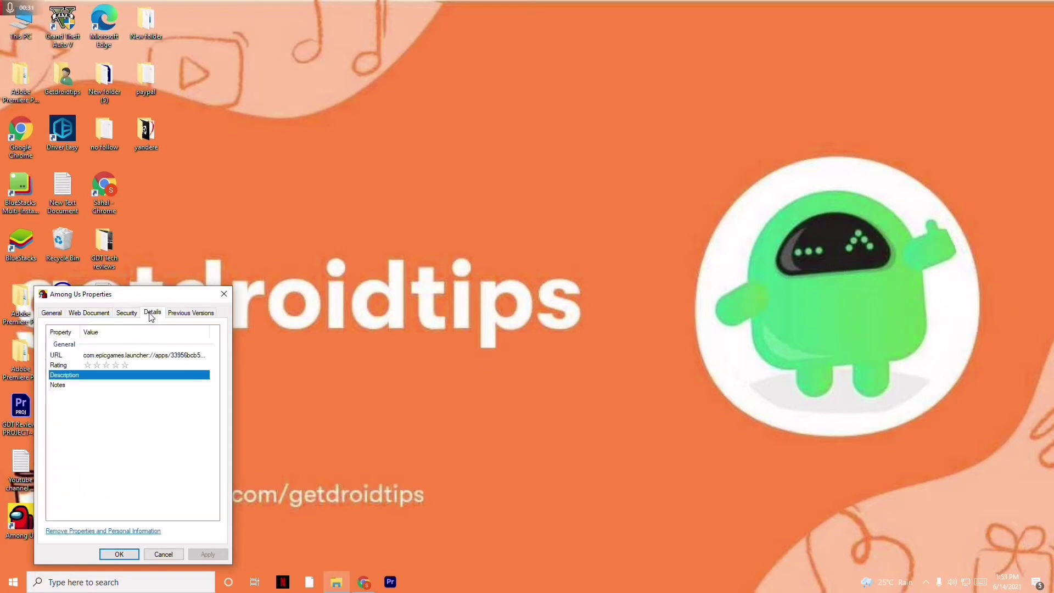
left_click(56, 314)
left_click(198, 314)
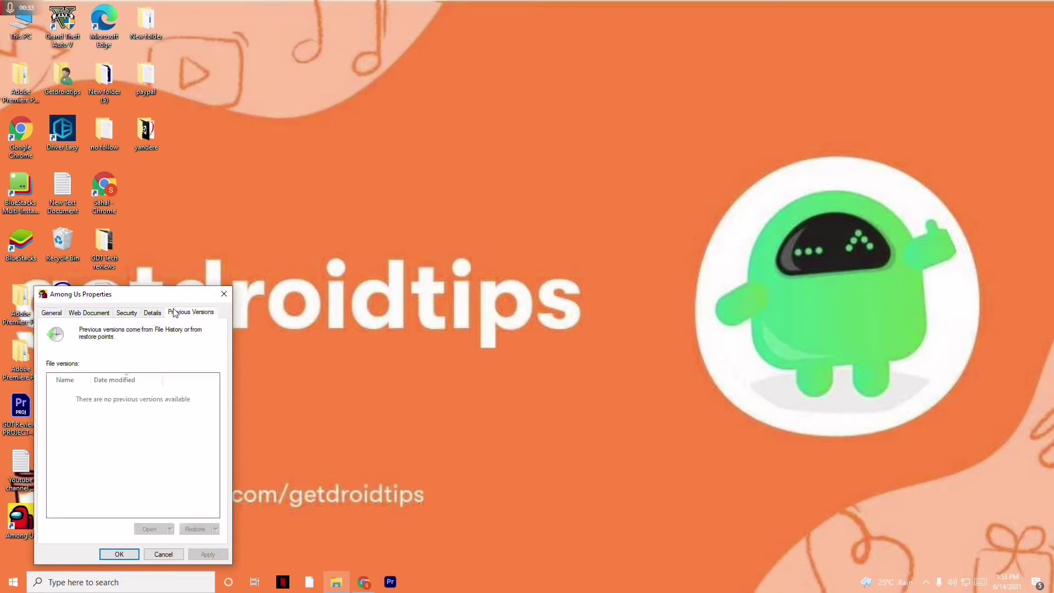
left_click(154, 313)
left_click(127, 313)
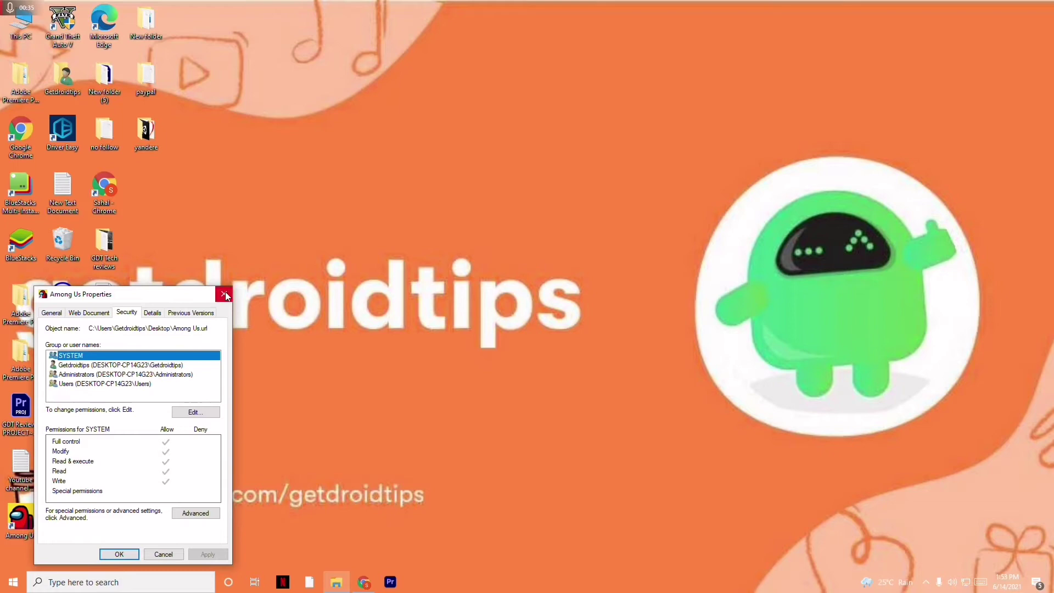
- Close the Among Us Properties dialog and refresh the desktop
left_click(224, 294)
right_click(286, 53)
left_click(316, 101)
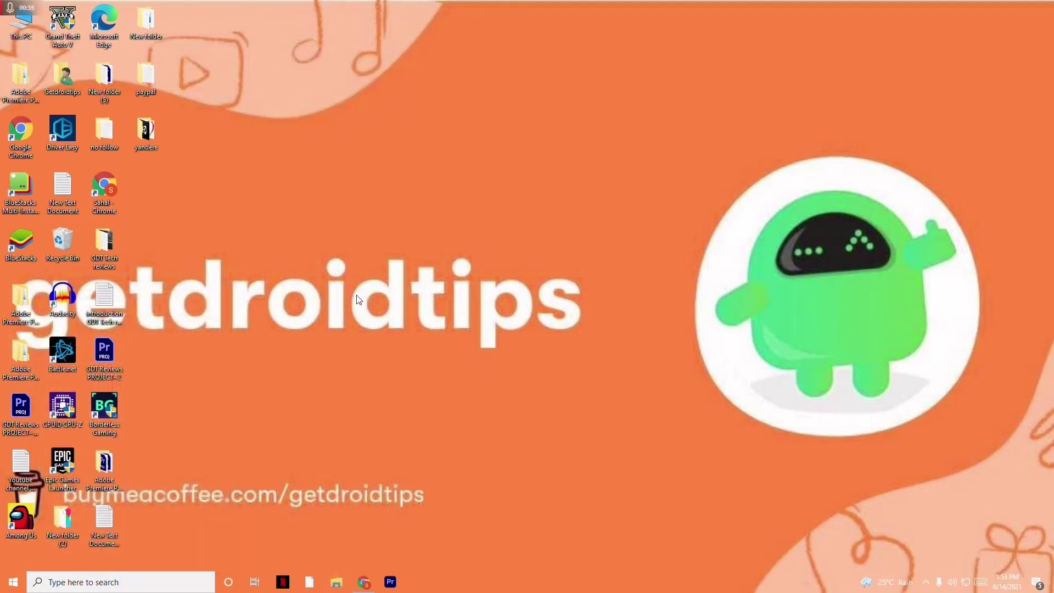
- Check the Epic Games Launcher and Grand Theft Auto V shortcut menus, then refresh the desktop
right_click(70, 478)
left_click(481, 236)
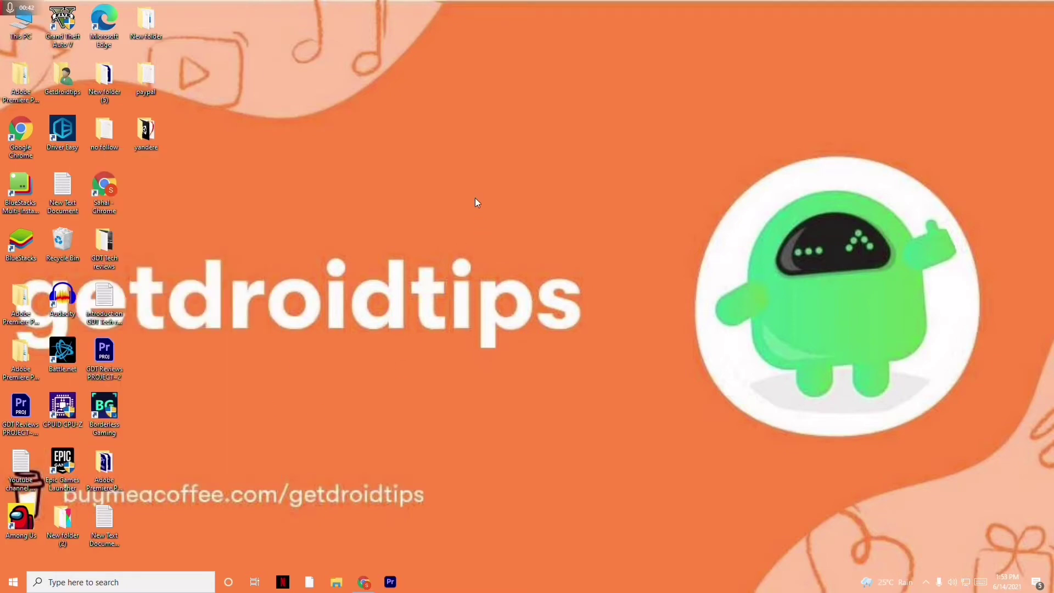
right_click(71, 44)
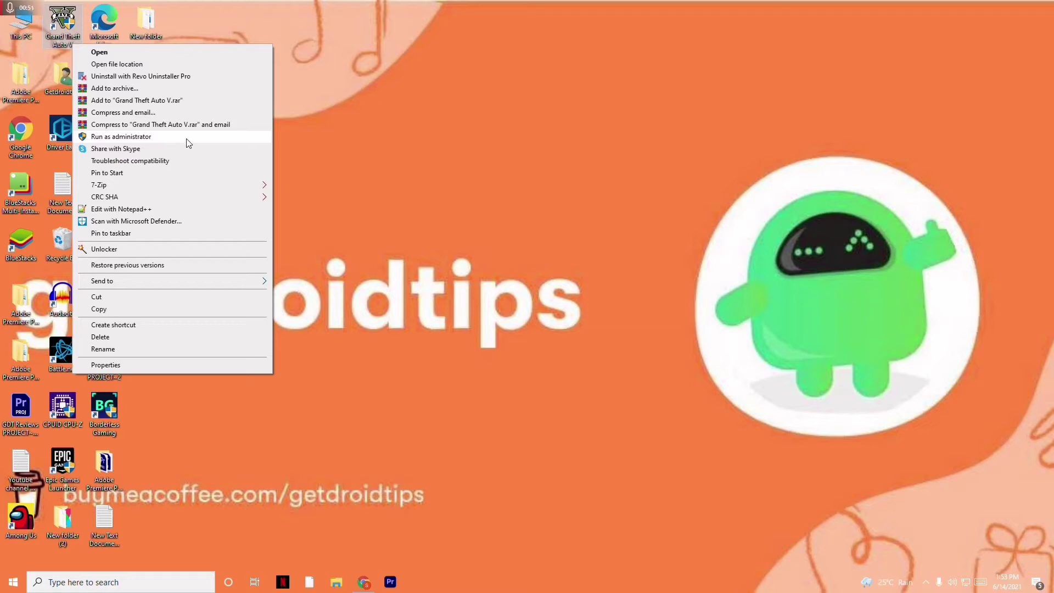
left_click(323, 178)
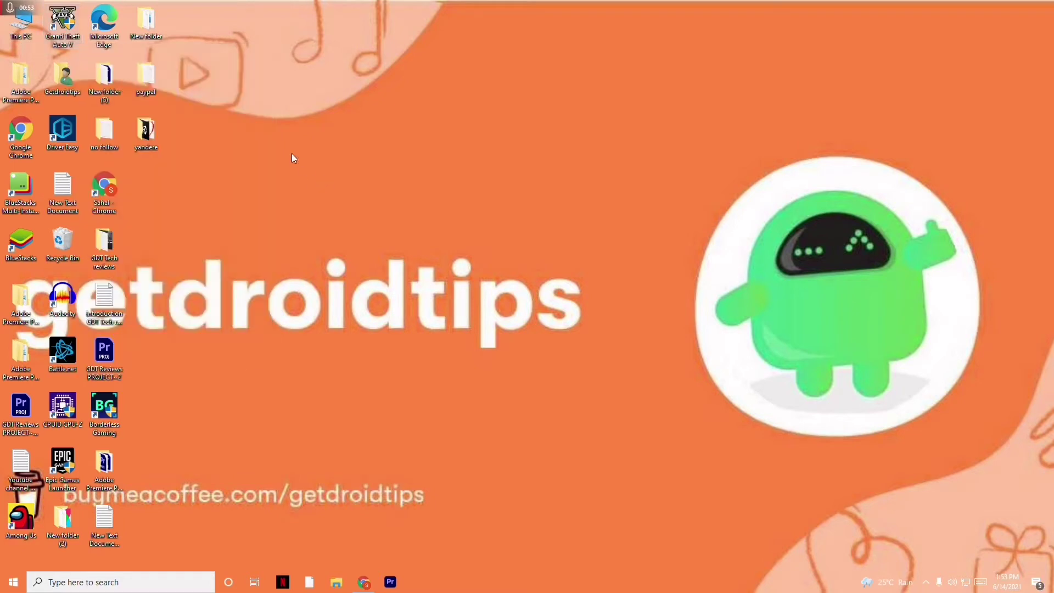
right_click(291, 154)
left_click(332, 207)
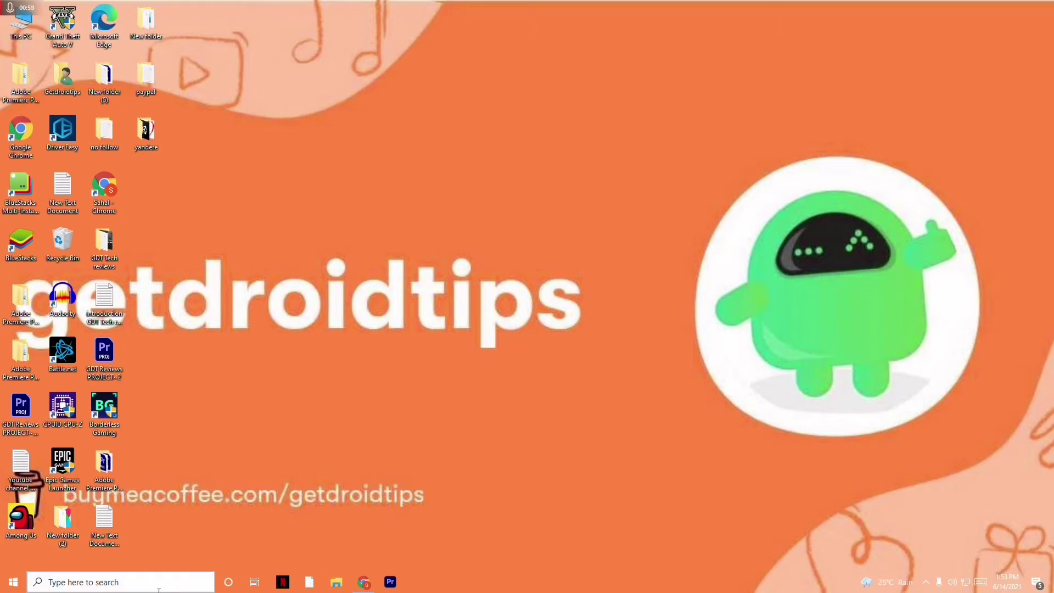
- Open Device Manager from This PC's properties and expand Display adapters to show the AMD Radeon RX 5700
right_click(26, 41)
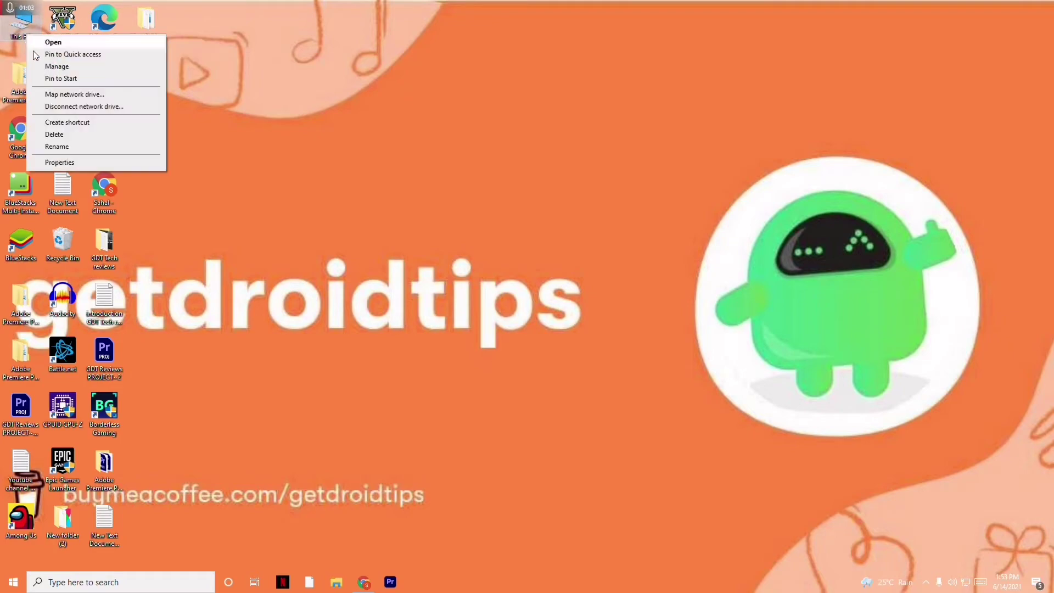
left_click(54, 163)
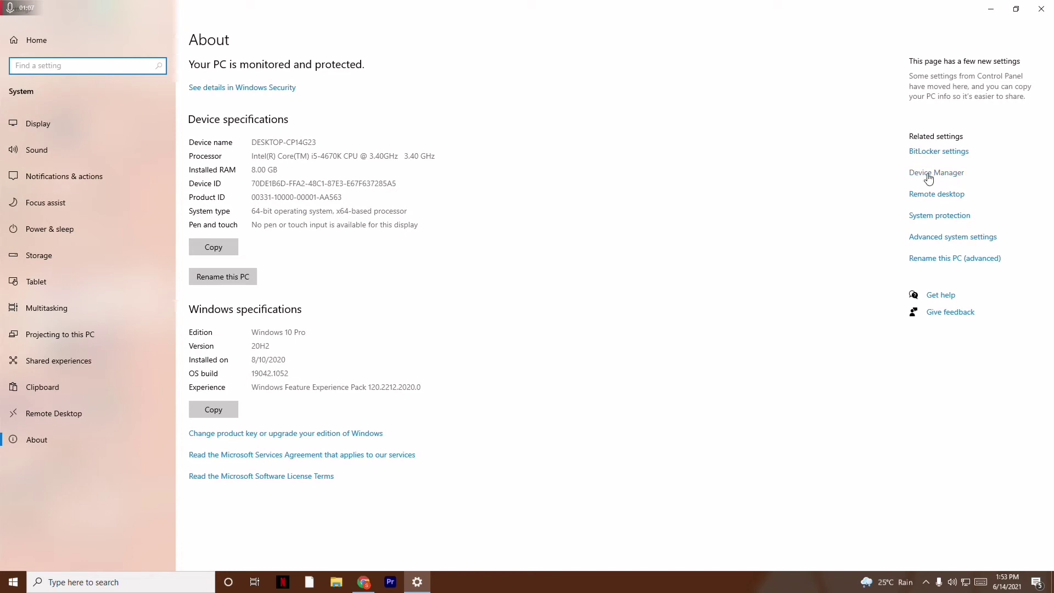
left_click(929, 179)
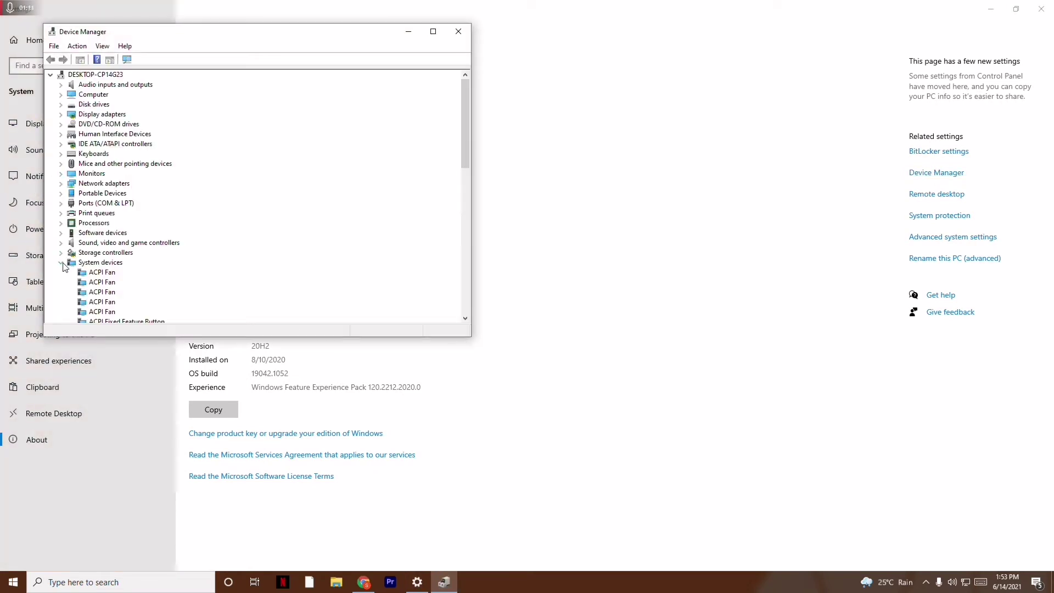
left_click(61, 263)
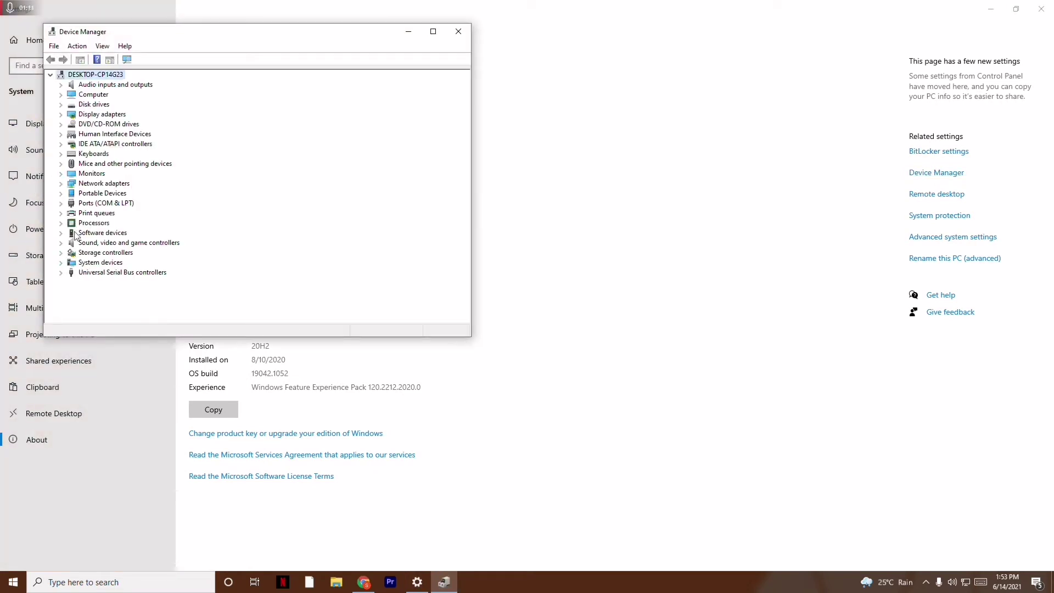
left_click(61, 115)
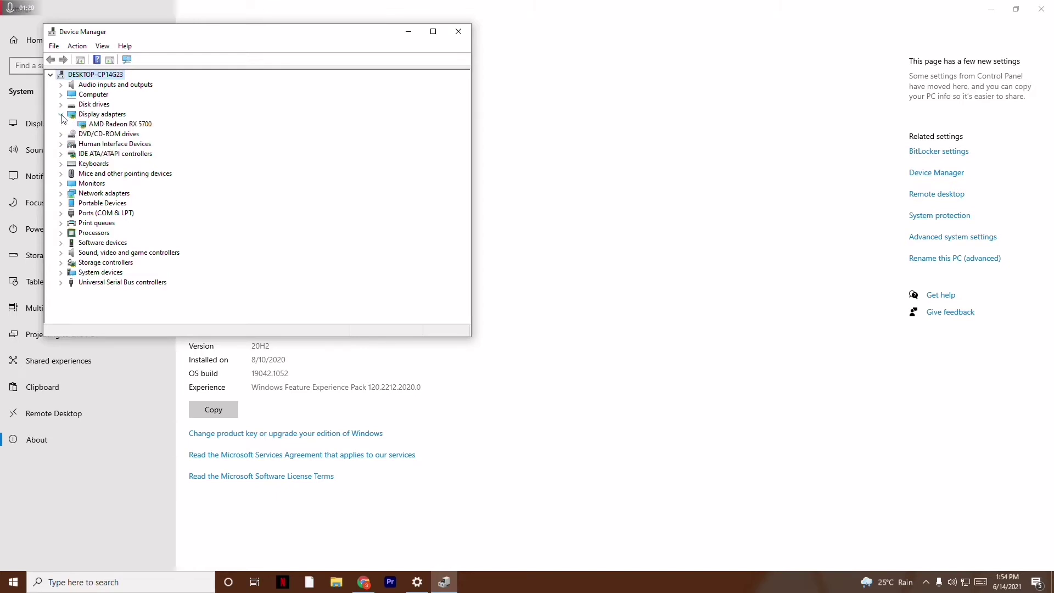
- Search automatically for an AMD Radeon RX 5700 driver update and dismiss the already-best-driver result
right_click(136, 127)
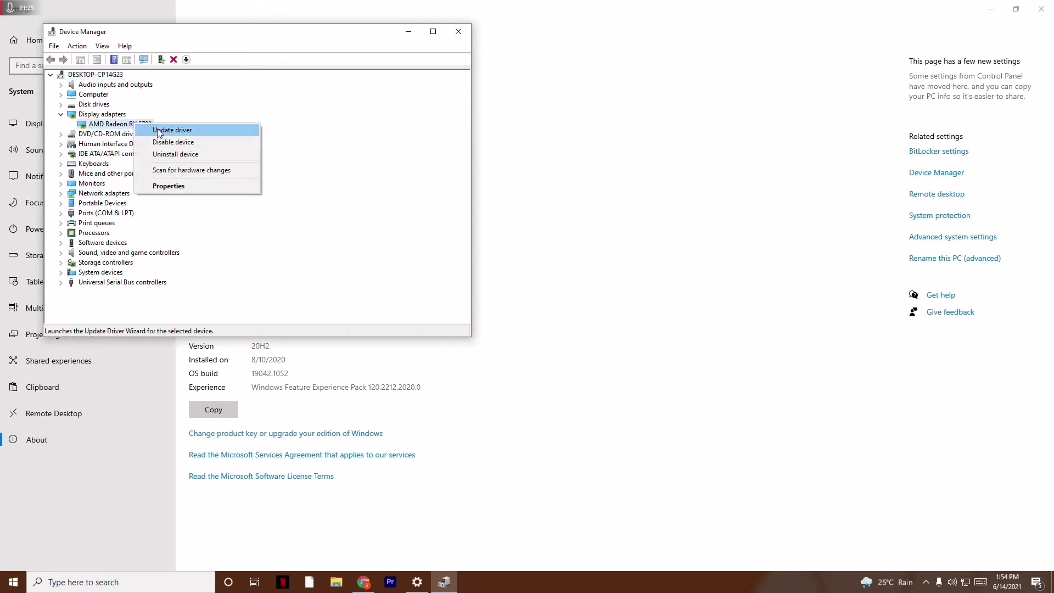
left_click(157, 129)
left_click(185, 166)
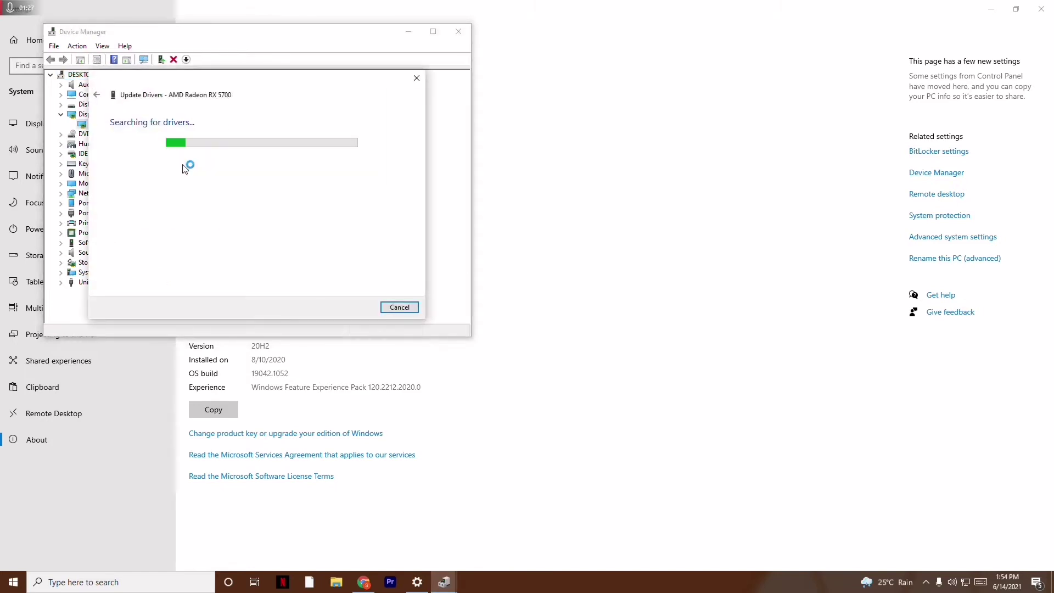
left_click(416, 79)
- Close Device Manager and Settings, then refresh the desktop
left_click(458, 32)
left_click(1045, 10)
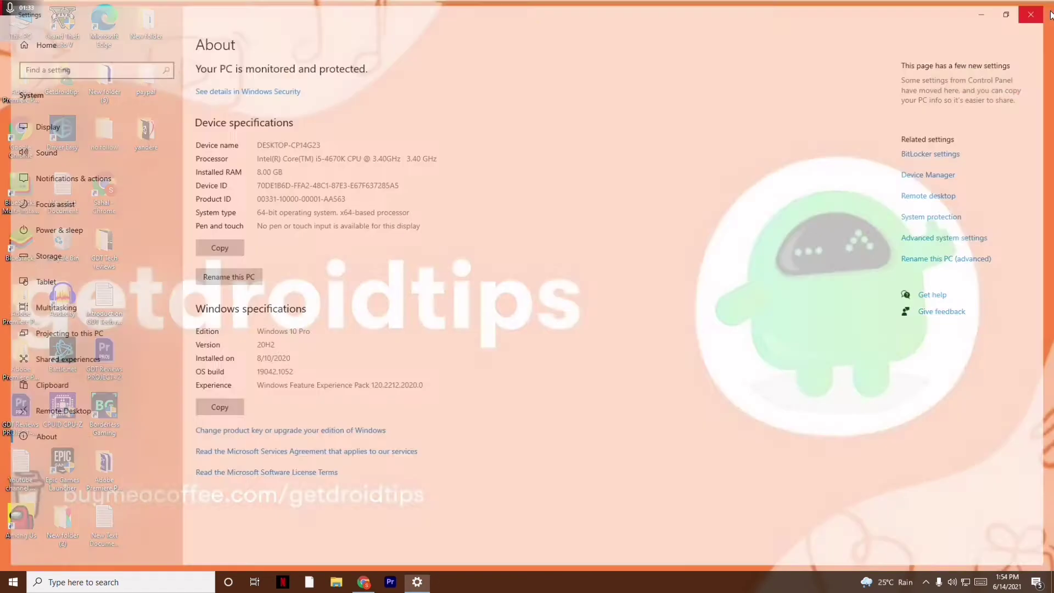
right_click(254, 177)
left_click(275, 226)
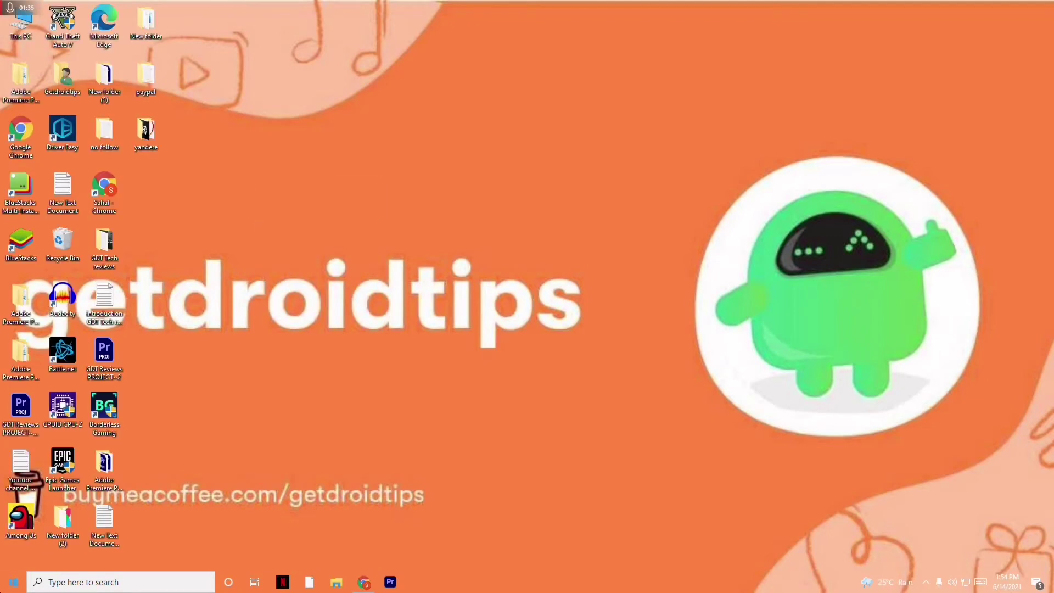
- Launch Settings from Start, check that Windows Update reports the PC up to date, then close Settings
left_click(14, 583)
left_click(12, 535)
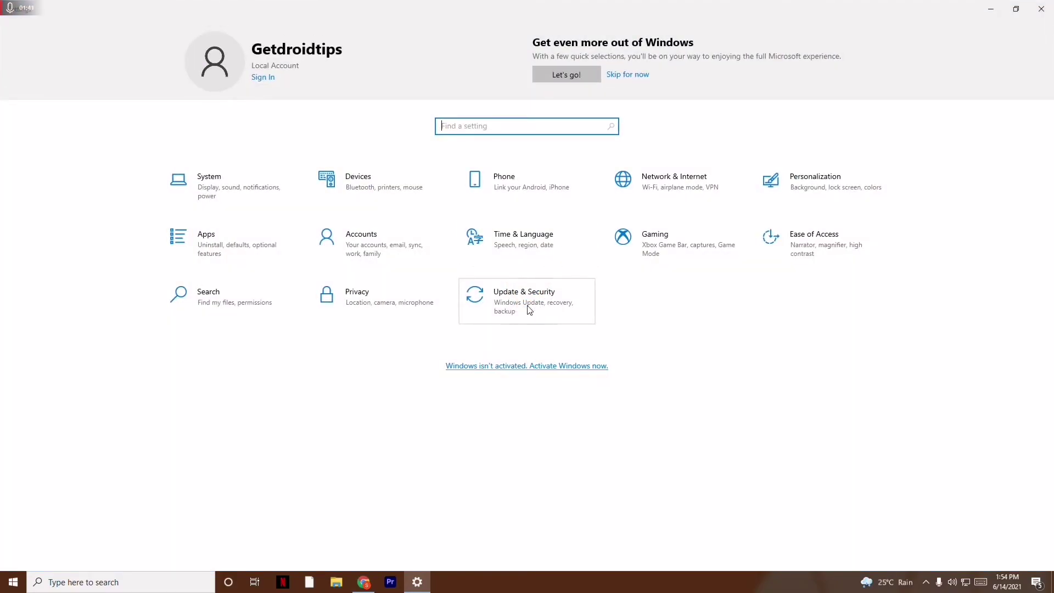
left_click(528, 306)
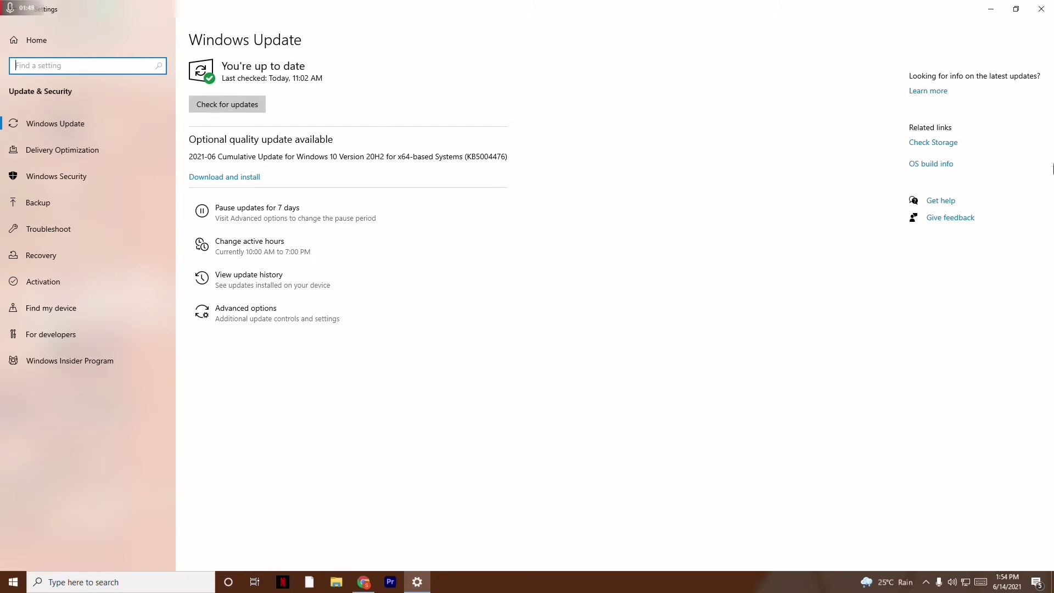
left_click(1041, 9)
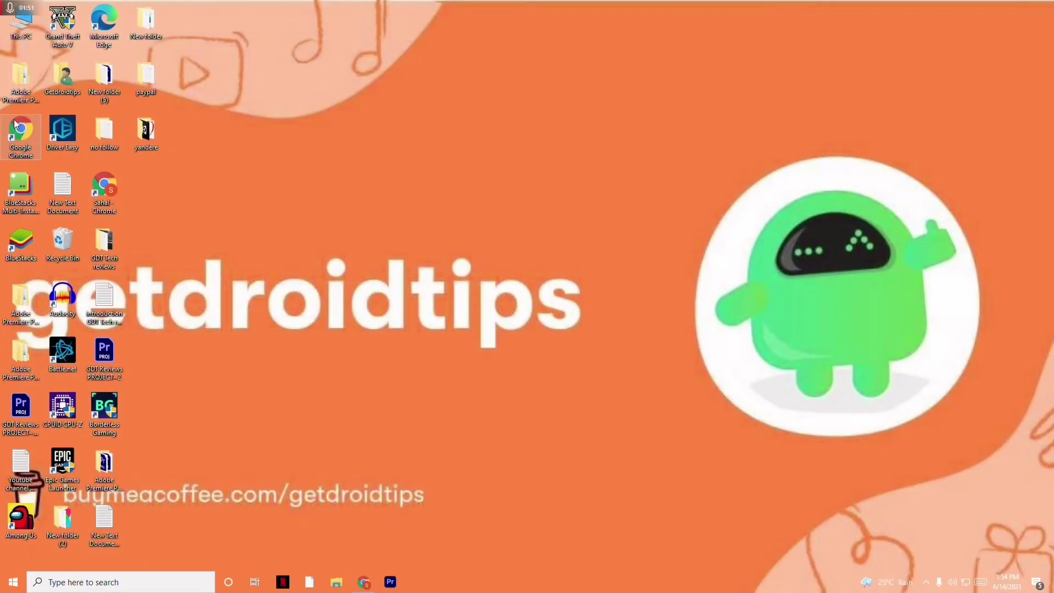
- Refresh the desktop, launch Task Manager from the taskbar and pick a running process to end
right_click(271, 105)
left_click(305, 150)
right_click(452, 591)
left_click(346, 368)
right_click(452, 590)
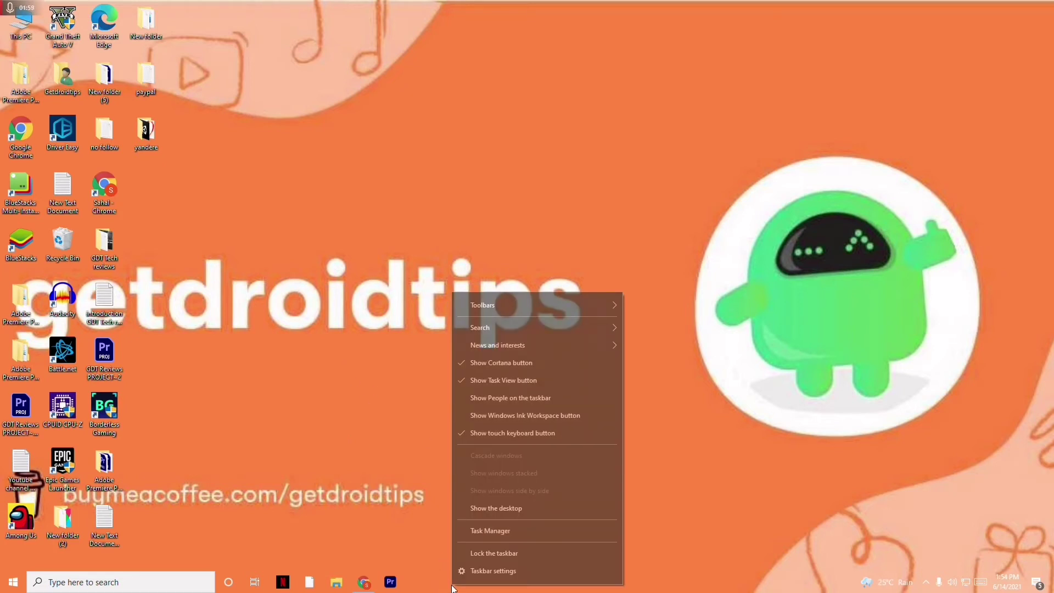
left_click(479, 532)
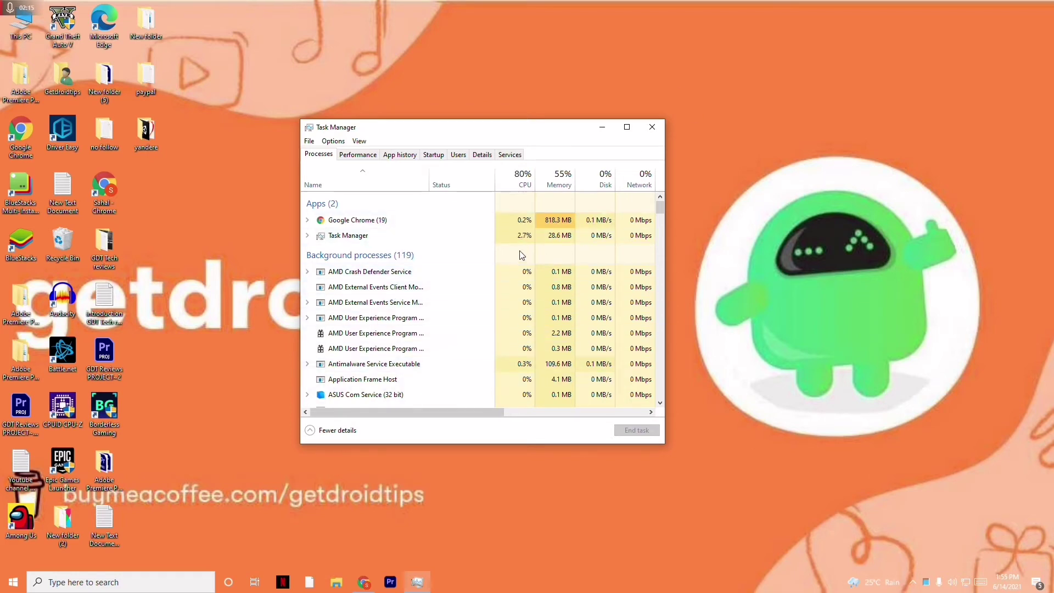
right_click(396, 236)
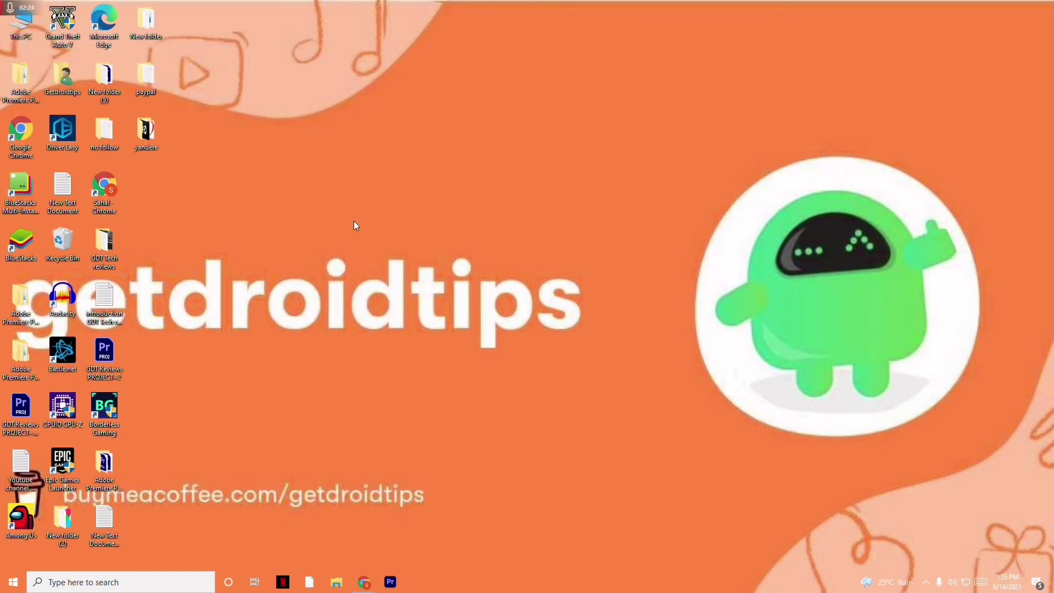
- Scroll the Visual C++ 2015 Redistributable page in Chrome to its Download button, then minimize Chrome
left_click(363, 582)
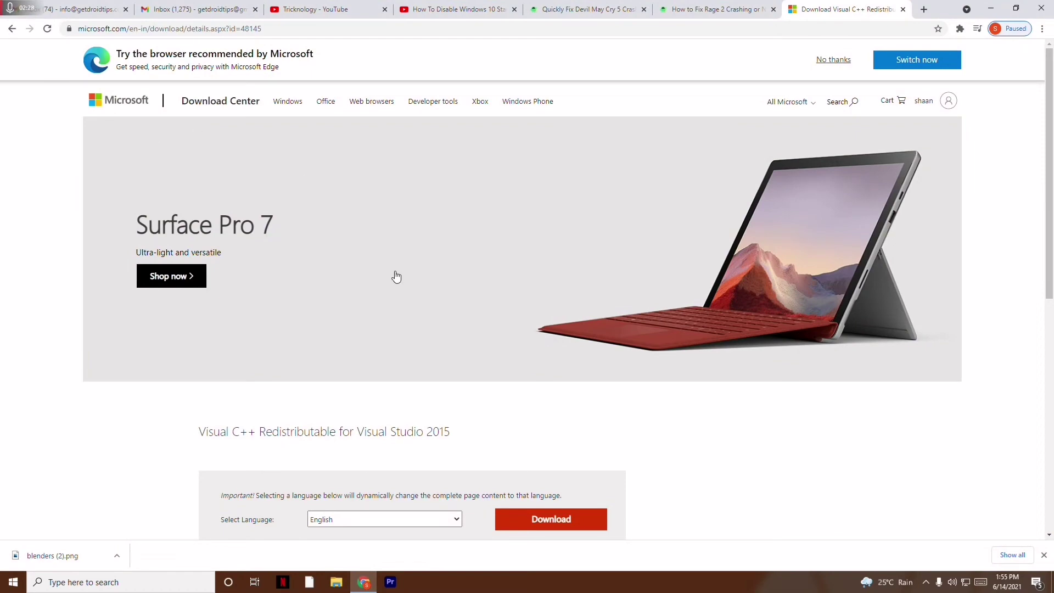
scroll(454, 235, "down", 5)
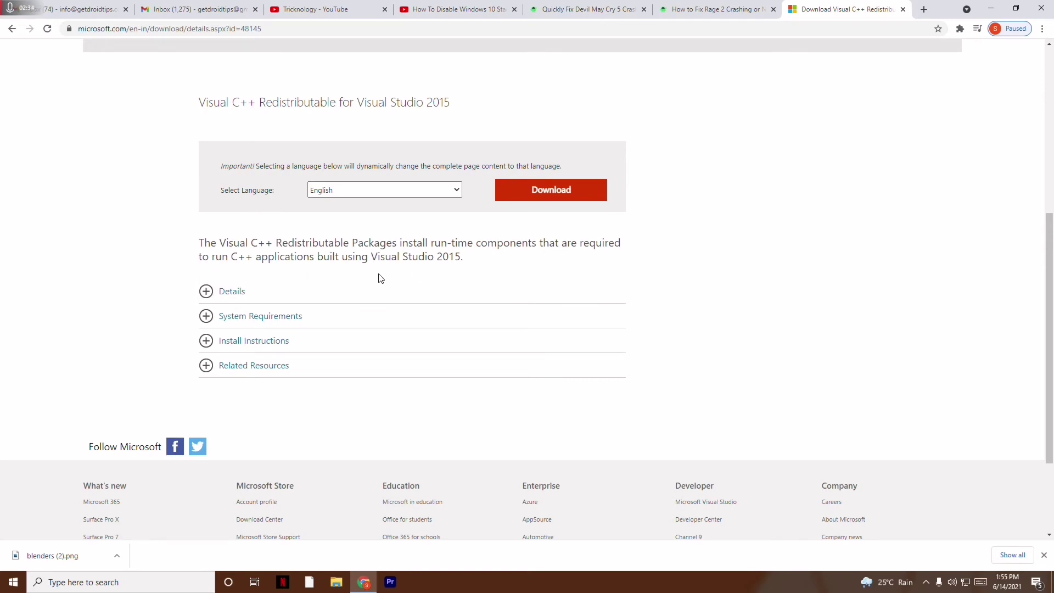
left_click(990, 10)
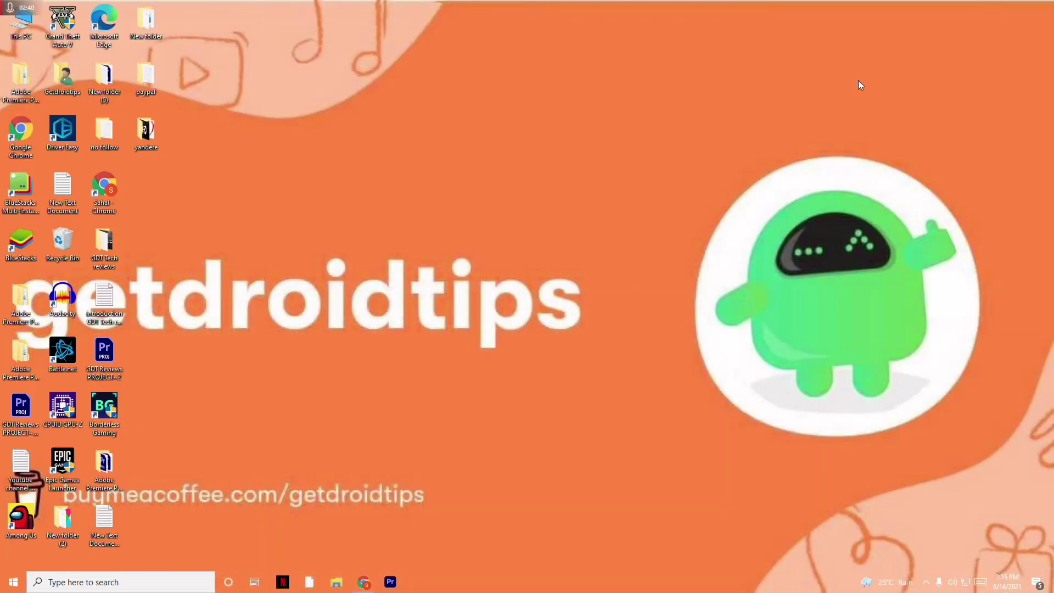
- Refresh the desktop, then enter %temp% in the Run dialog opened with Win+R
right_click(488, 156)
left_click(537, 200)
key("super+r")
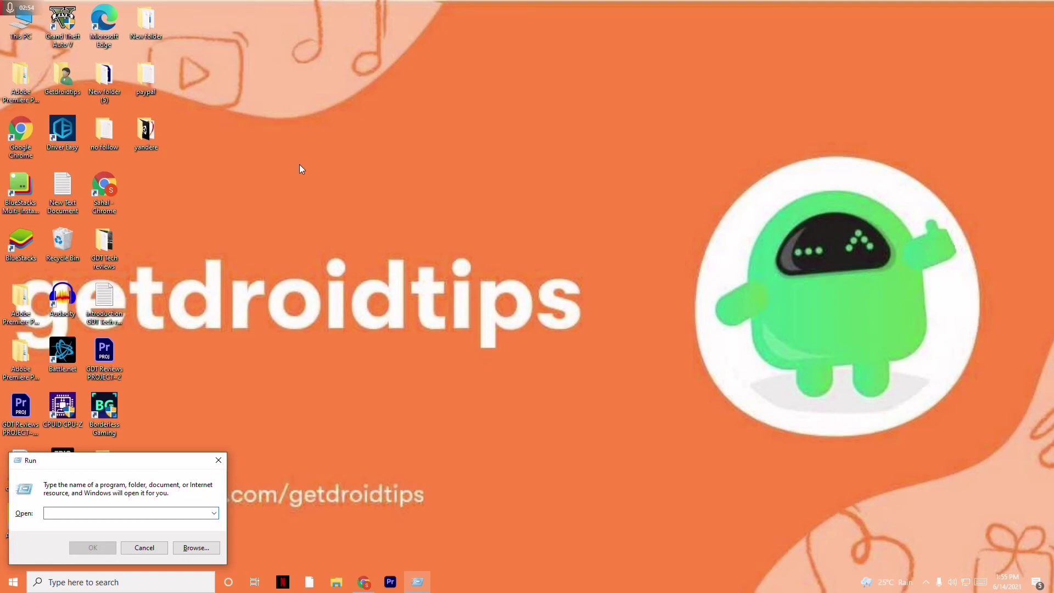
type("%temp%")
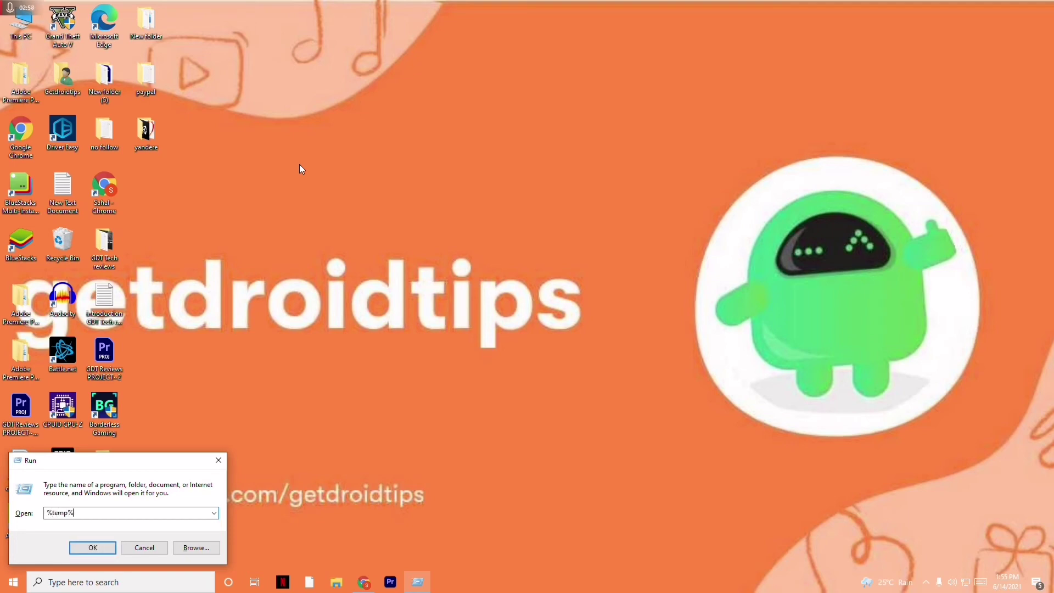
- Open the Temp folder in File Explorer and scroll through its contents
key("Return")
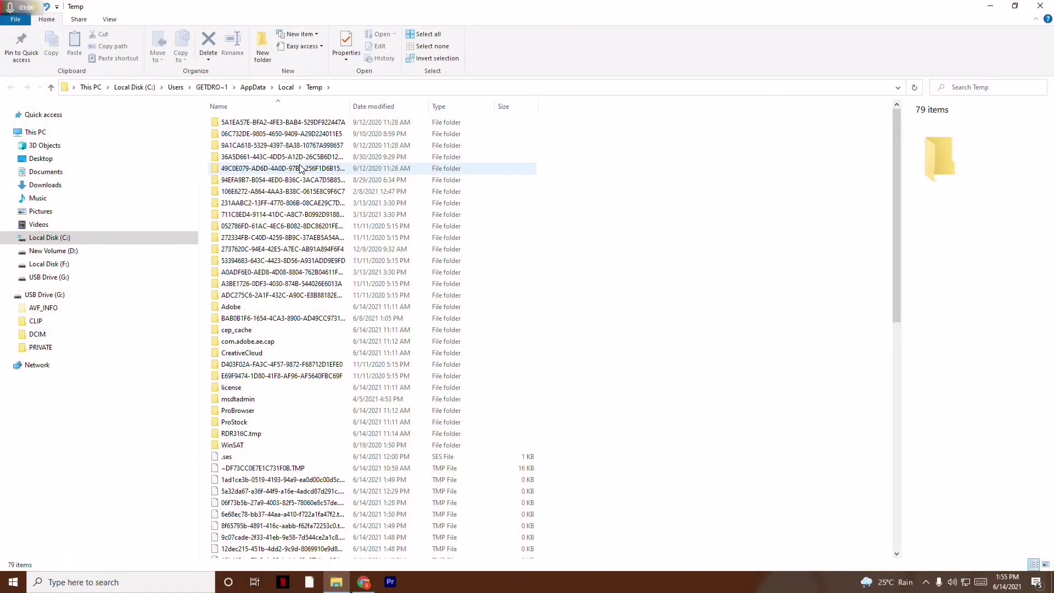
scroll(375, 246, "down", 14)
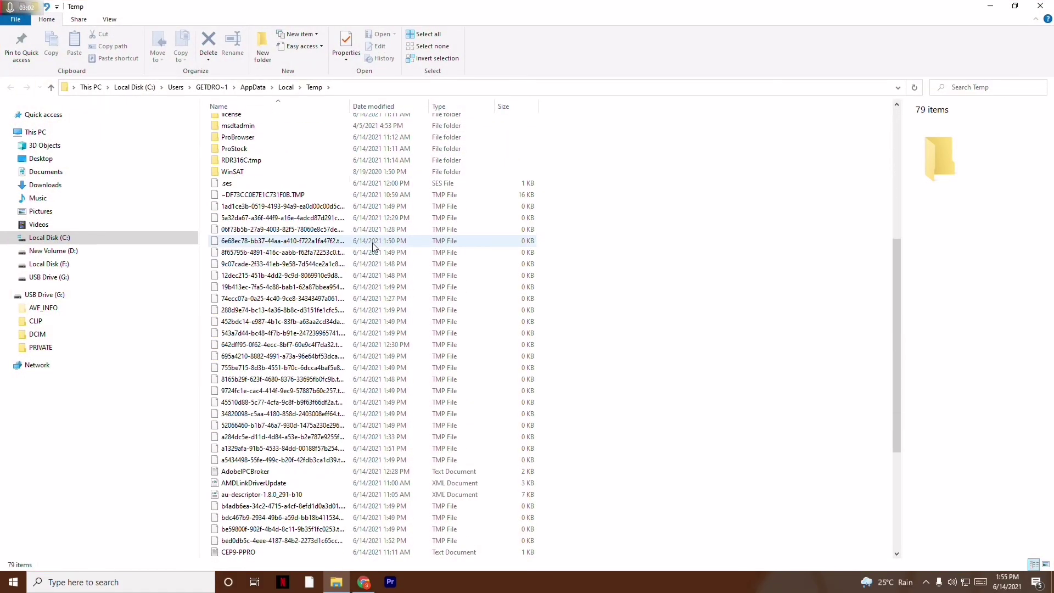
scroll(375, 247, "up", 14)
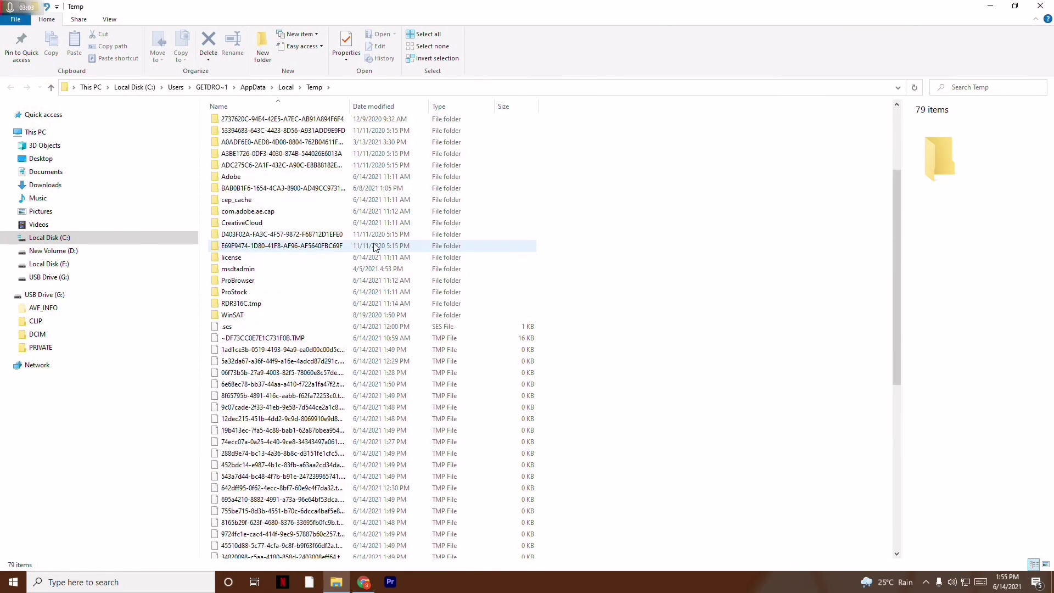
- Select all Temp items and delete them, cancel the admin-permission prompt, then show the desktop
key("ctrl+a")
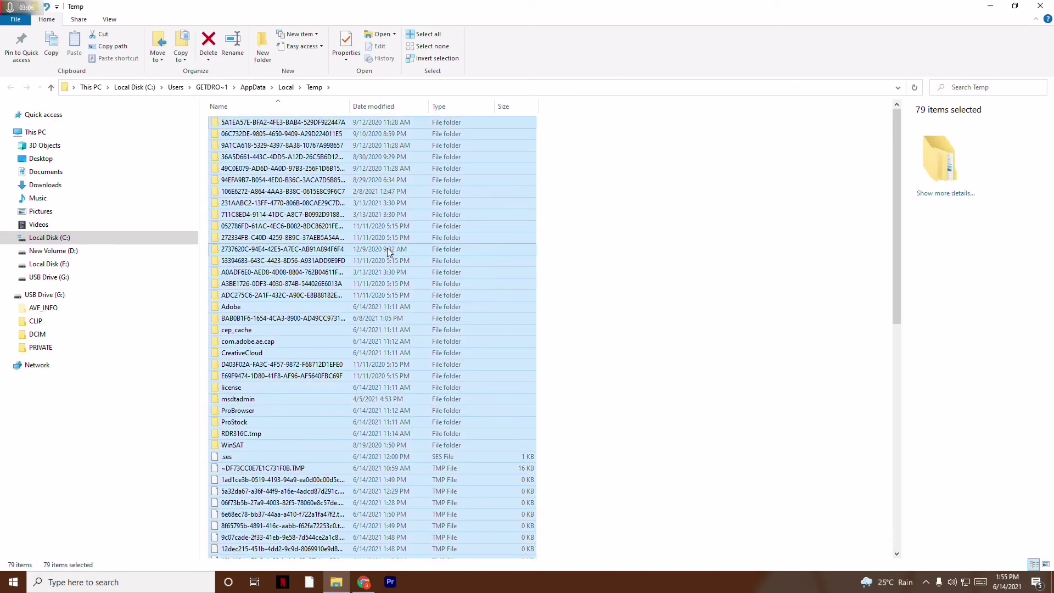
key("Delete")
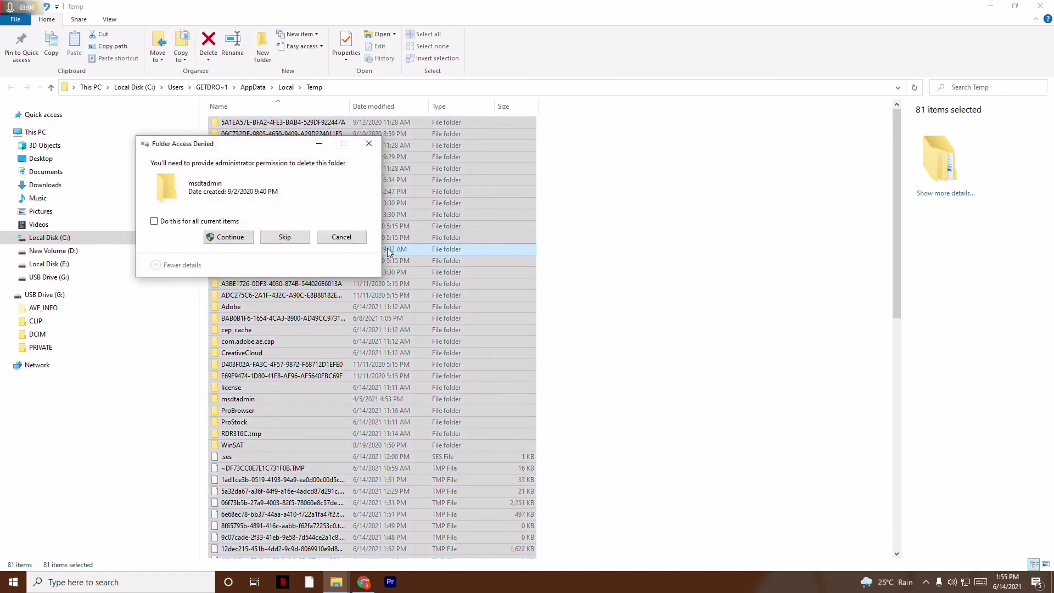
left_click(342, 241)
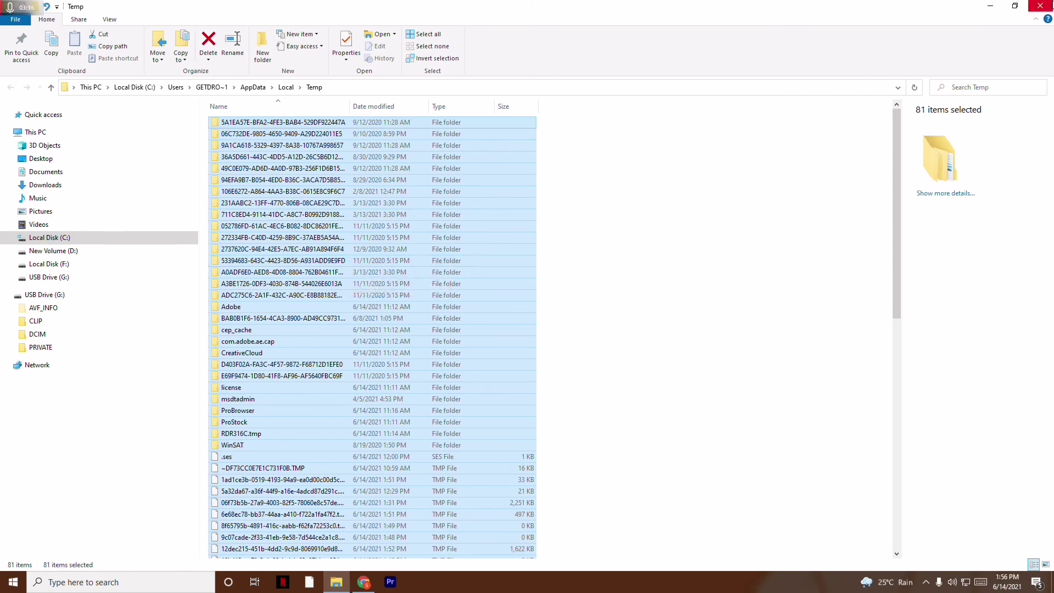
key("super+d")
right_click(478, 146)
left_click(513, 196)
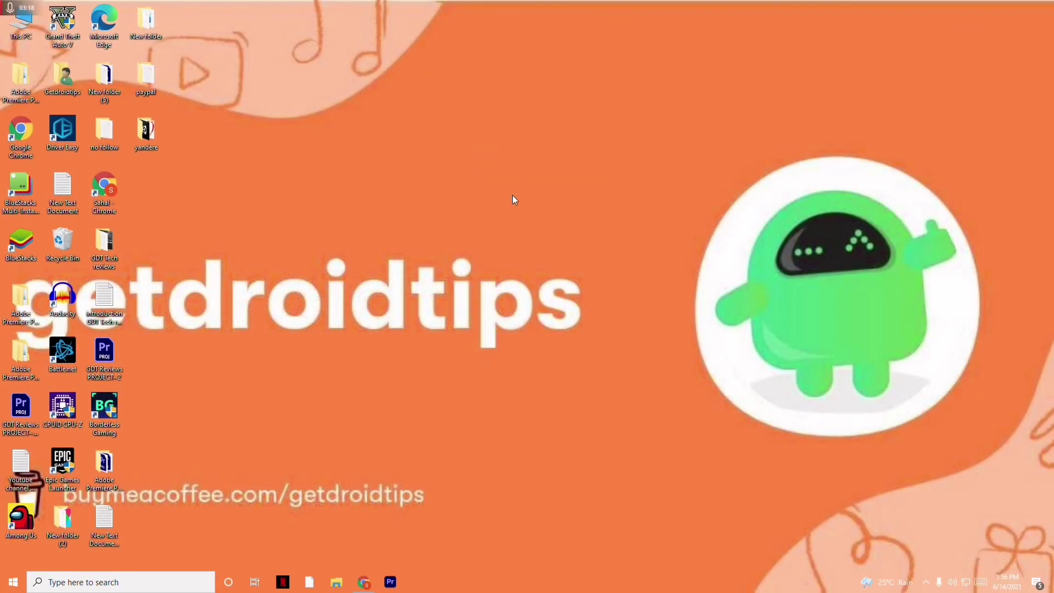